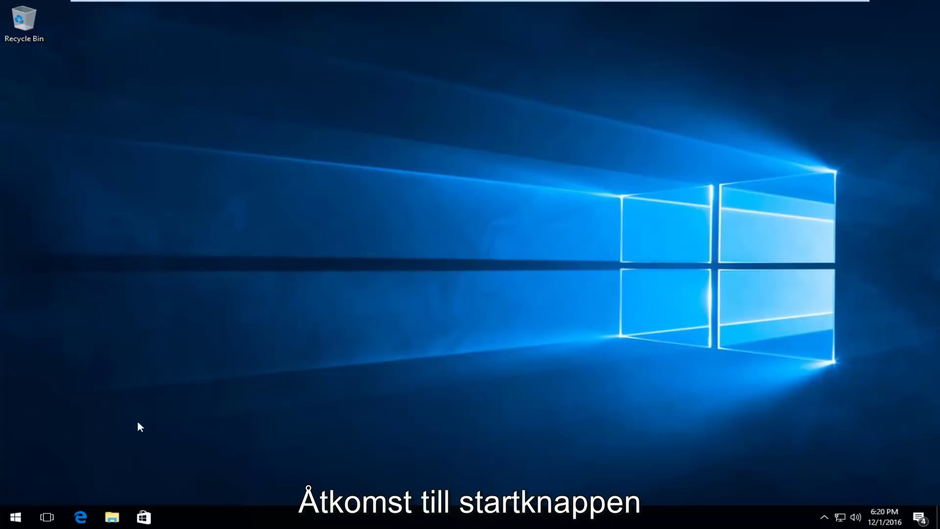
- Search the Start menu for 'computer' and open the This PC best match
{"action": "left_click", "coordinate": [9, 518]}
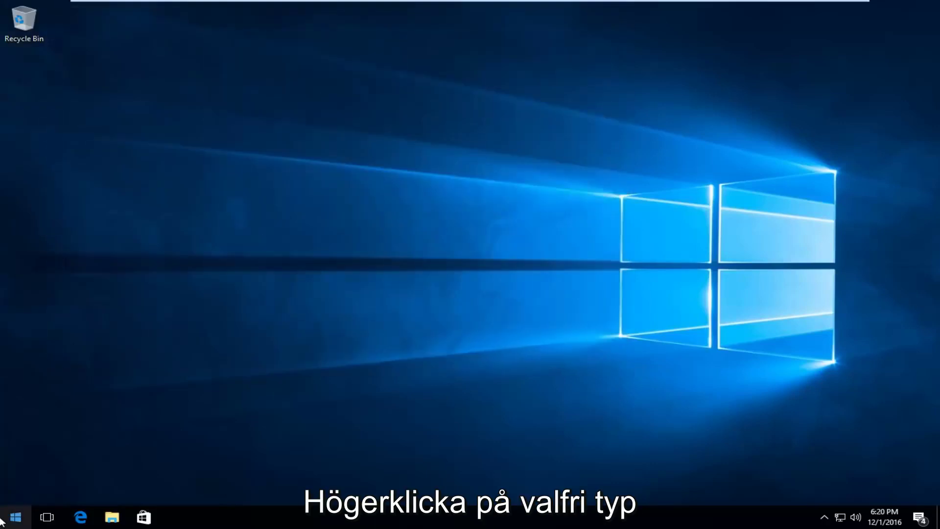
{"action": "left_click", "coordinate": [10, 525]}
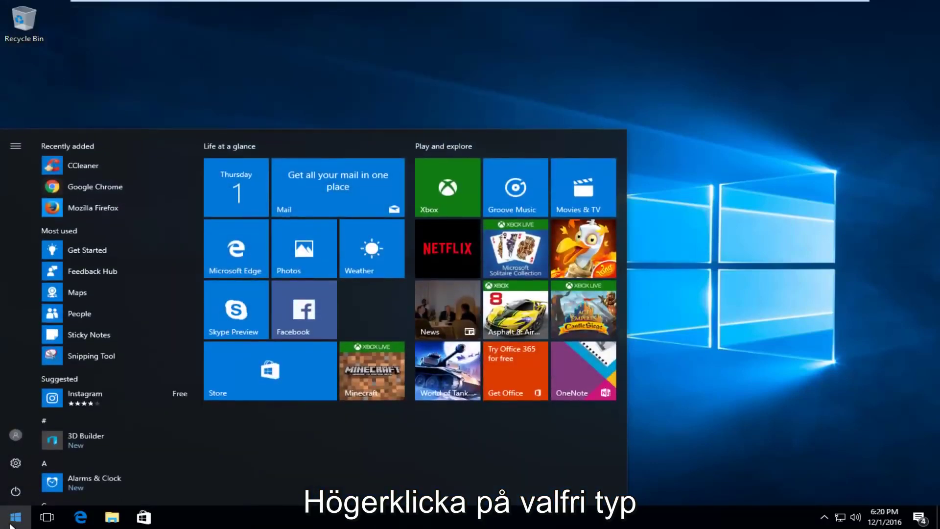
{"action": "type", "text": "computer"}
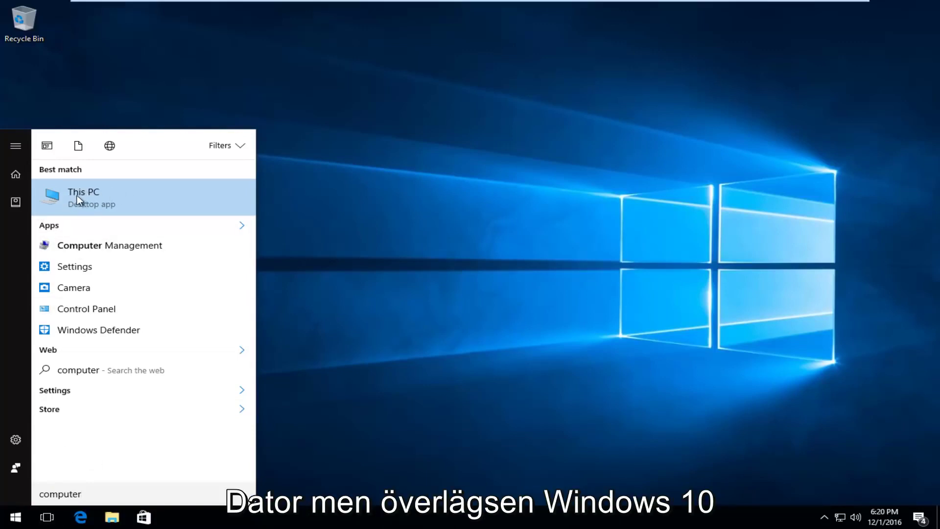
{"action": "left_click", "coordinate": [81, 198]}
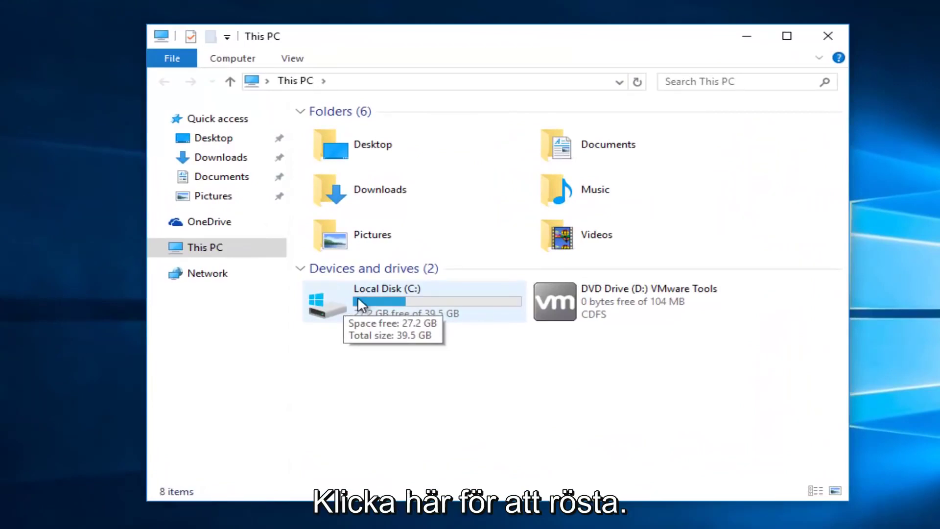
- Open the Security permissions editor from Local Disk (C:) Properties
{"action": "right_click", "coordinate": [384, 294]}
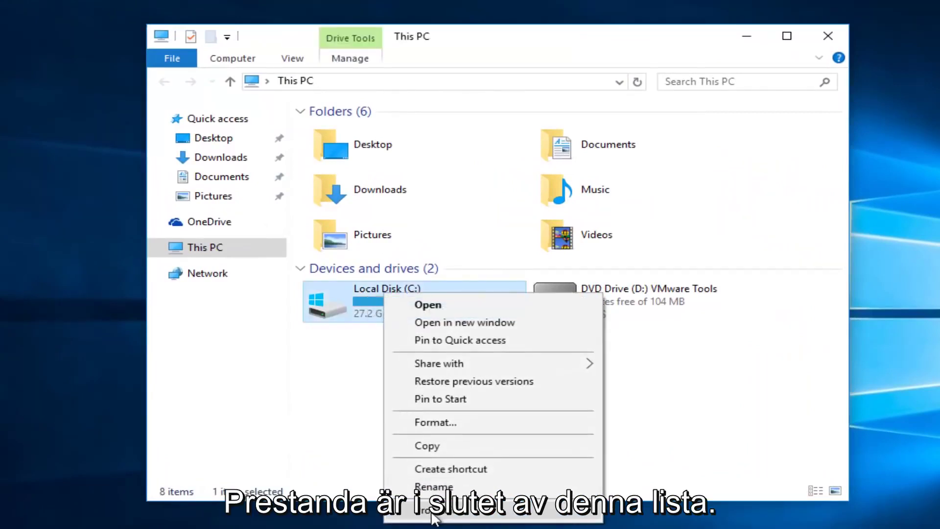
{"action": "left_click", "coordinate": [448, 510]}
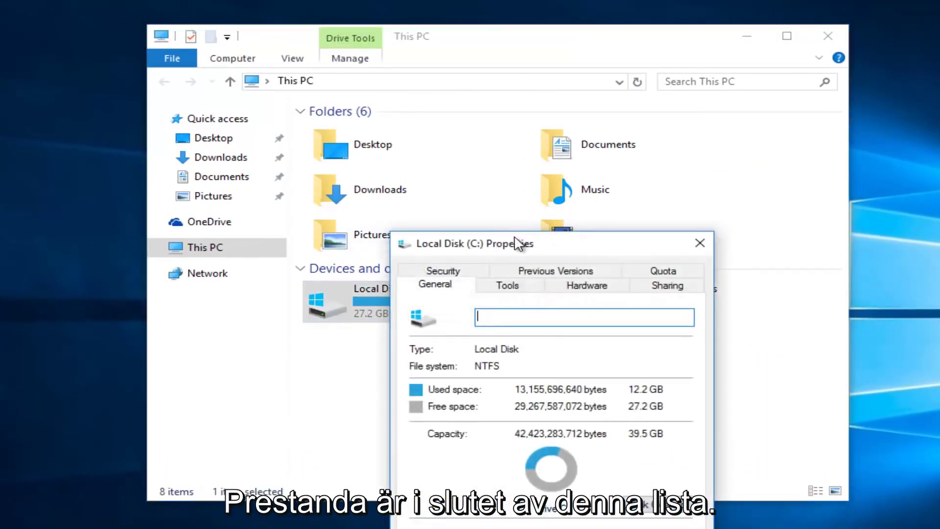
{"action": "left_click_drag", "start_coordinate": [521, 243], "coordinate": [482, 121]}
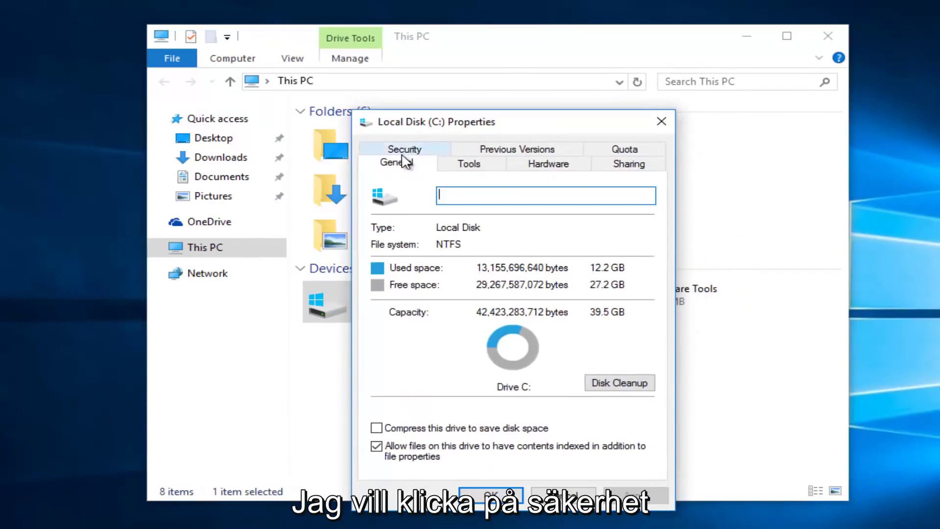
{"action": "left_click", "coordinate": [404, 151]}
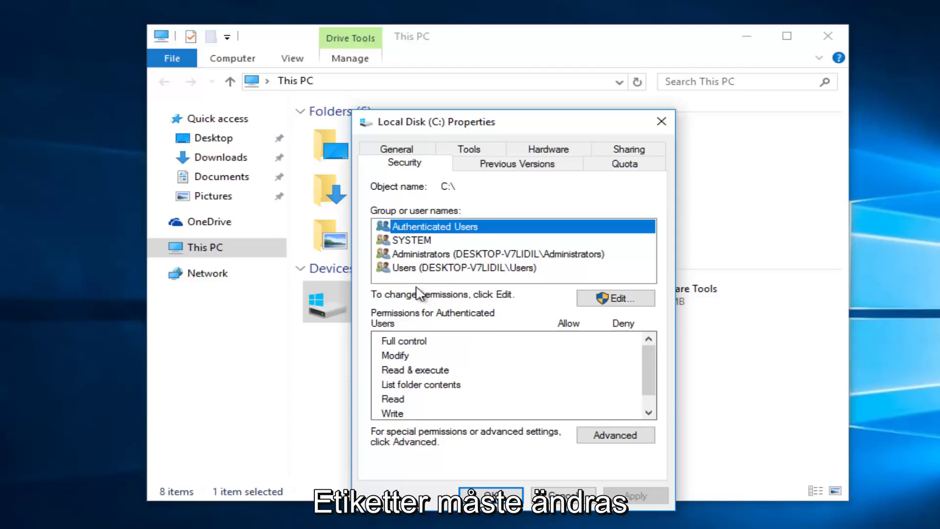
{"action": "left_click", "coordinate": [596, 300]}
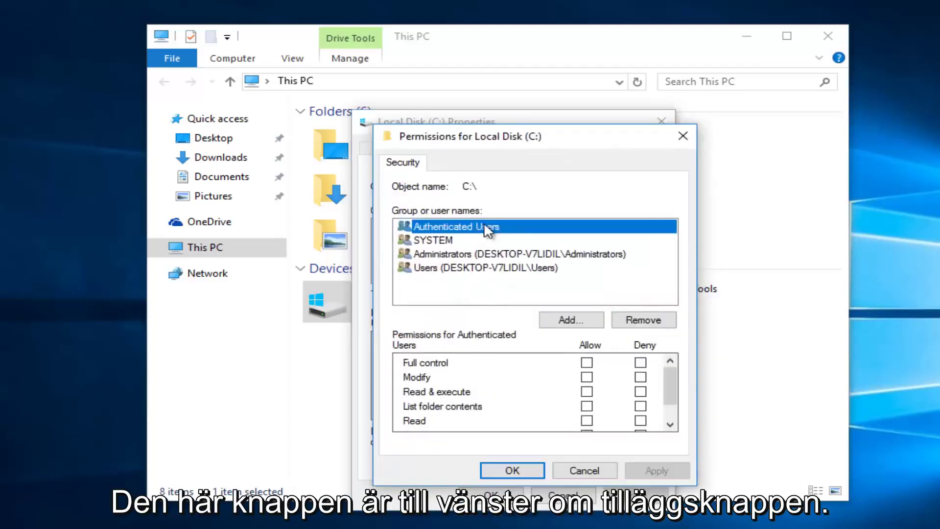
- List all users and groups with Find Now and choose Everyone
{"action": "left_click", "coordinate": [558, 323]}
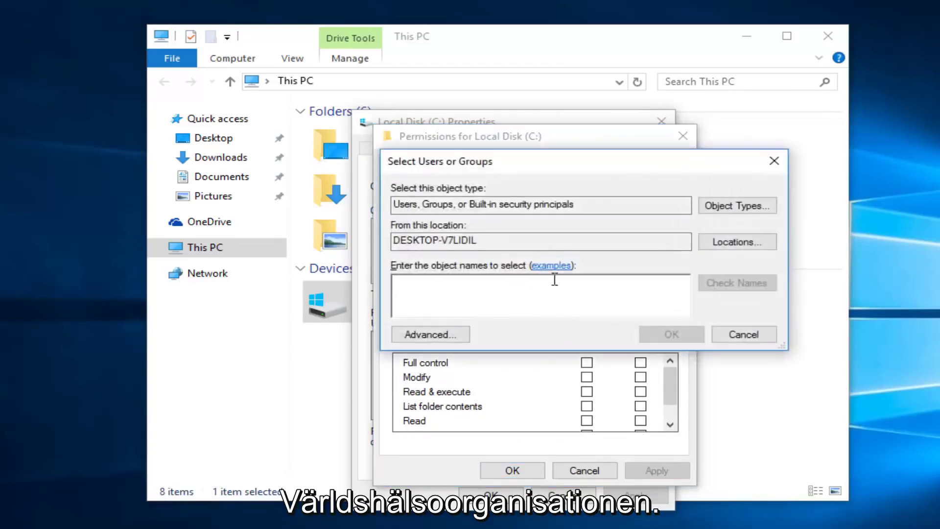
{"action": "left_click_drag", "start_coordinate": [562, 163], "coordinate": [587, 183]}
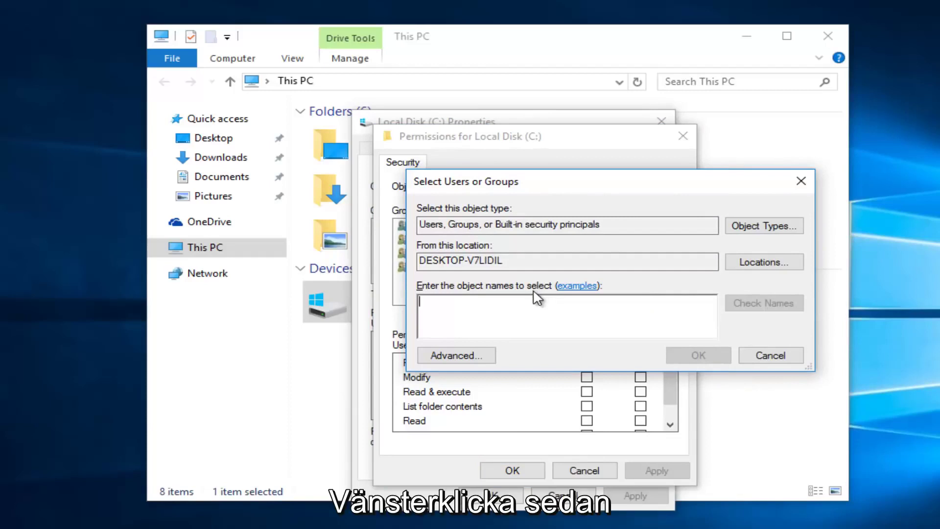
{"action": "left_click", "coordinate": [456, 355]}
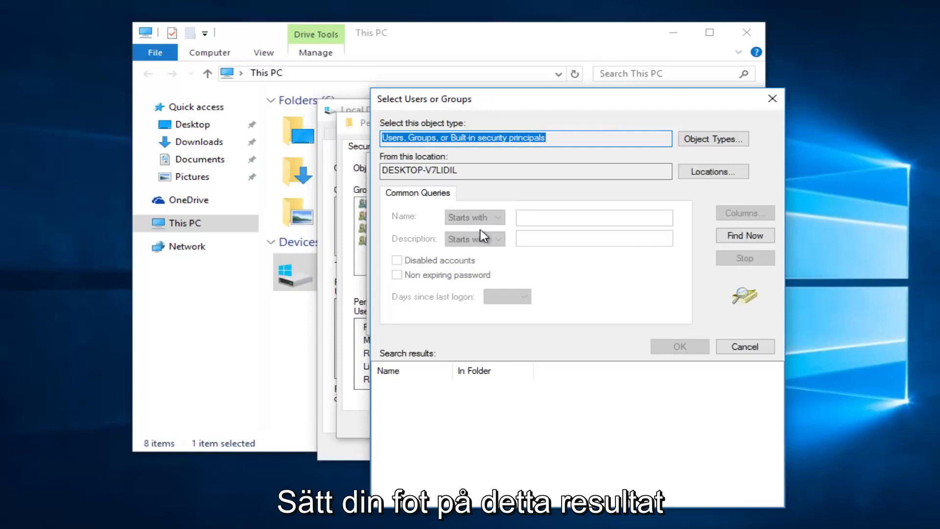
{"action": "left_click", "coordinate": [743, 238]}
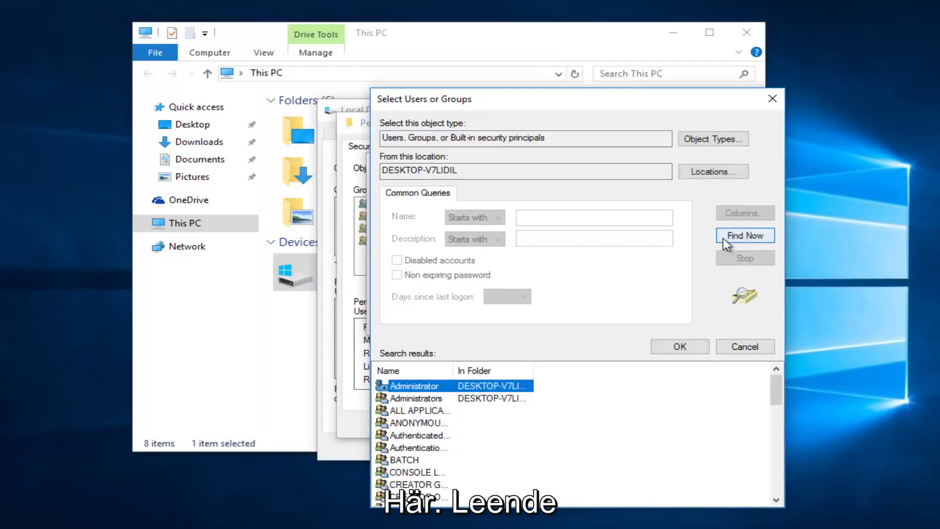
{"action": "left_click_drag", "start_coordinate": [778, 391], "coordinate": [781, 411]}
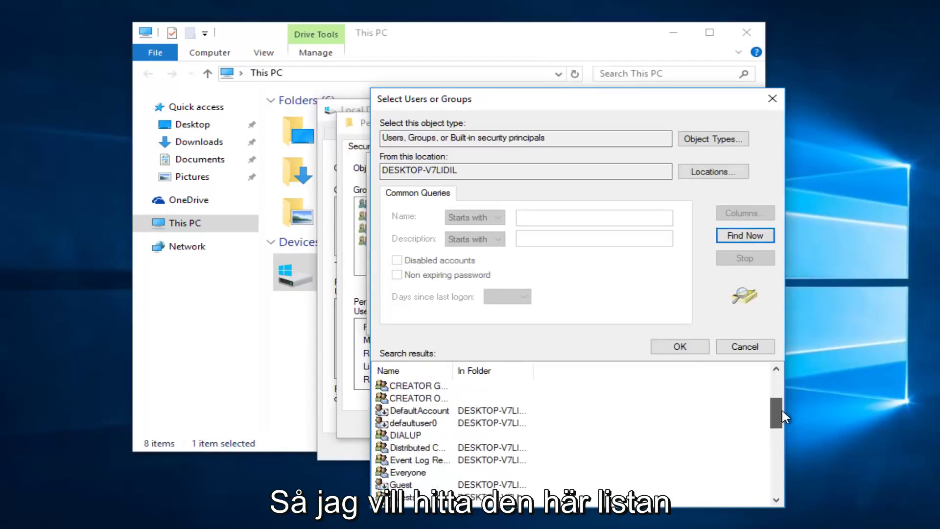
{"action": "left_click", "coordinate": [404, 462]}
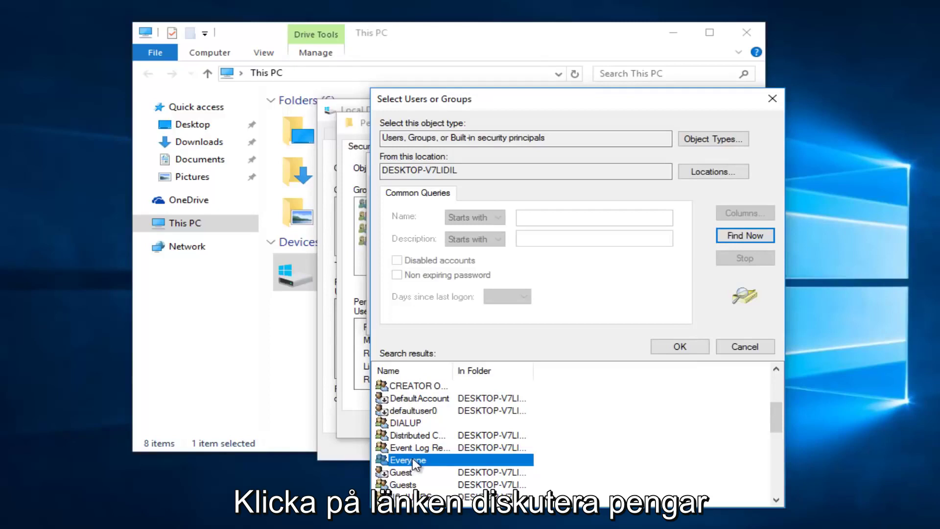
{"action": "left_click", "coordinate": [665, 347]}
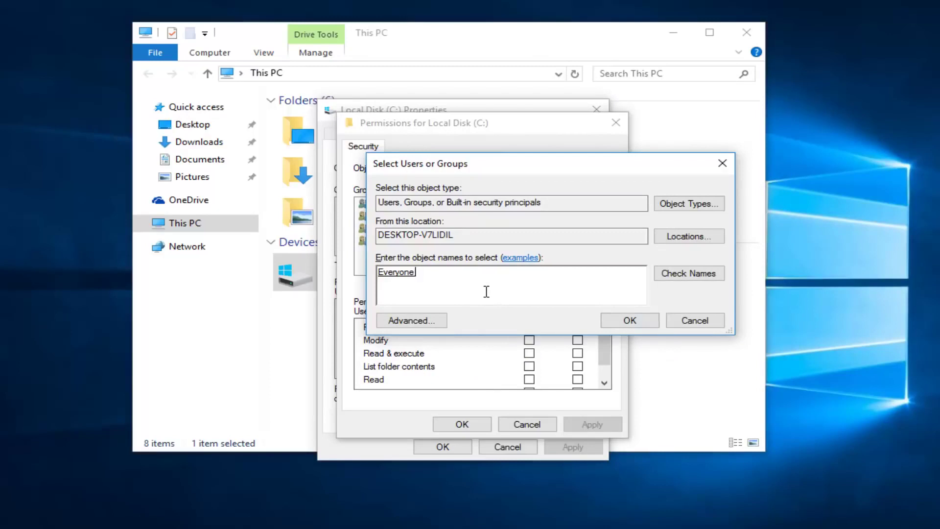
- Add Everyone to the C: drive permissions and tick Allow for Full control
{"action": "left_click", "coordinate": [632, 323]}
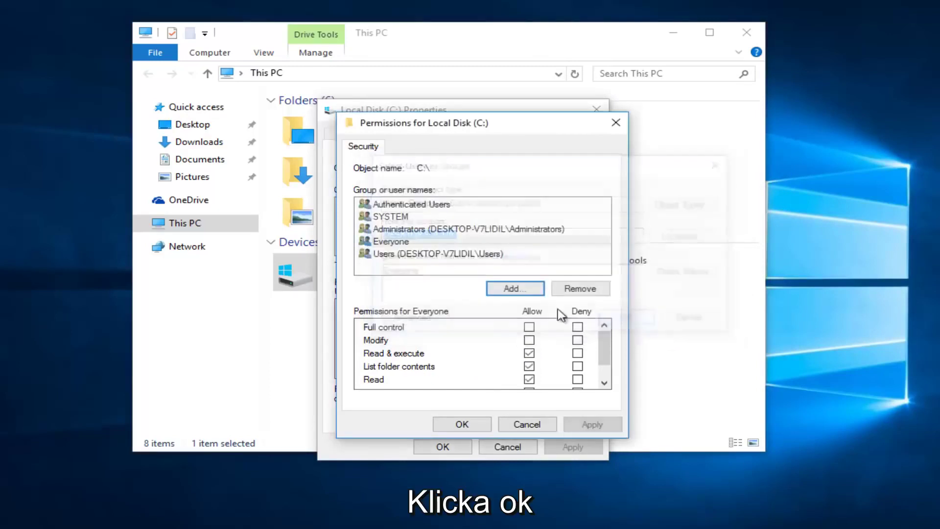
{"action": "left_click", "coordinate": [376, 242]}
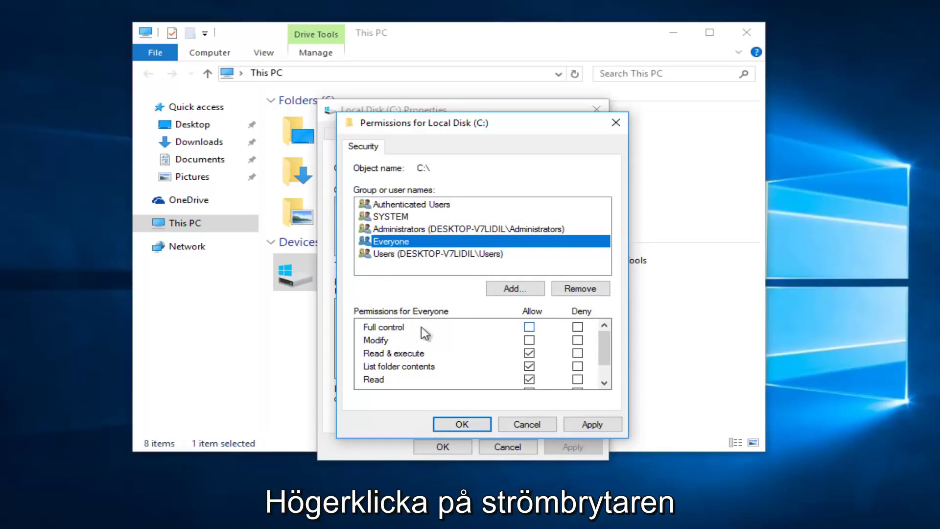
{"action": "left_click", "coordinate": [529, 327]}
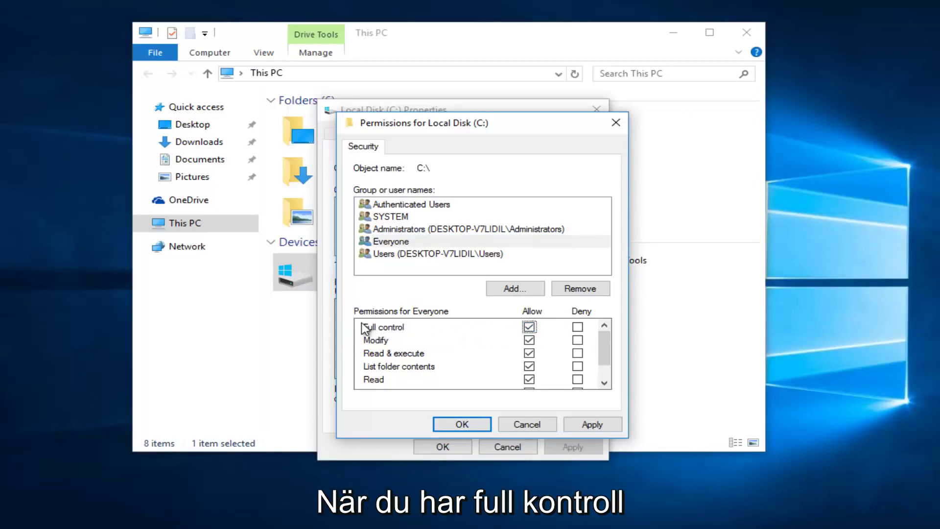
{"action": "left_click", "coordinate": [391, 243]}
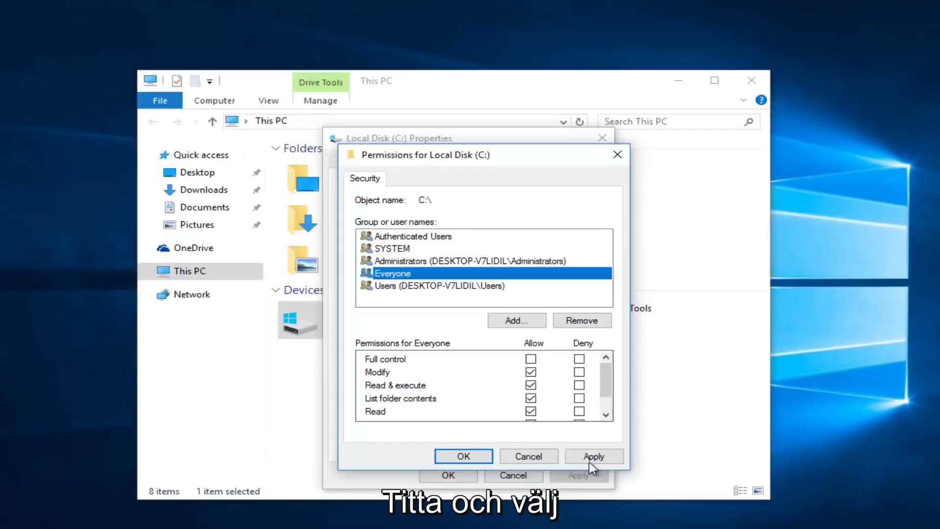
- Apply the Everyone permissions, dismiss the root-drive warning, and close Permissions and Properties
{"action": "left_click", "coordinate": [589, 459]}
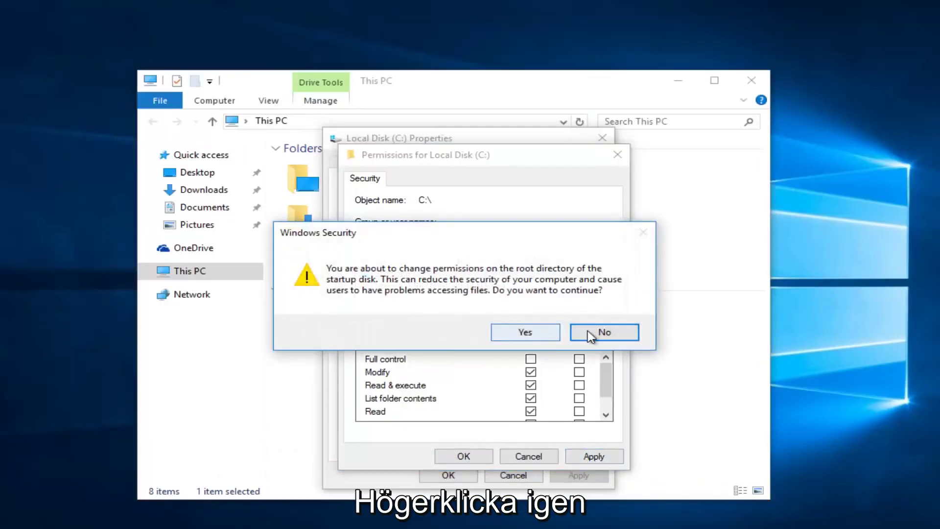
{"action": "left_click", "coordinate": [590, 337]}
{"action": "left_click", "coordinate": [467, 456]}
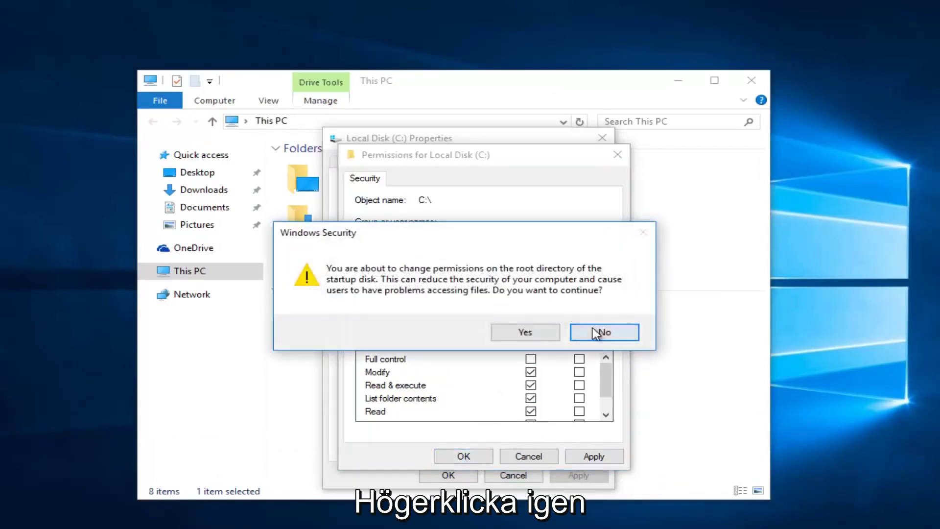
{"action": "left_click", "coordinate": [595, 335]}
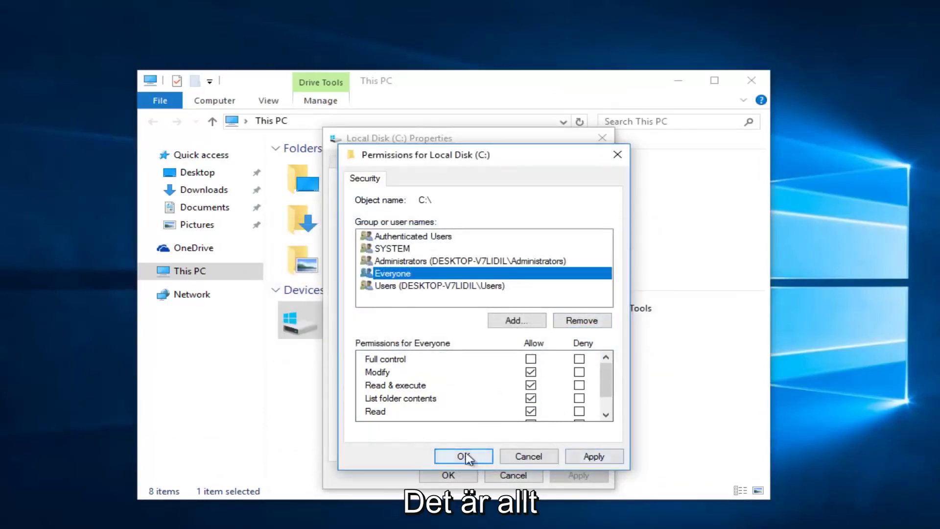
{"action": "left_click", "coordinate": [618, 154]}
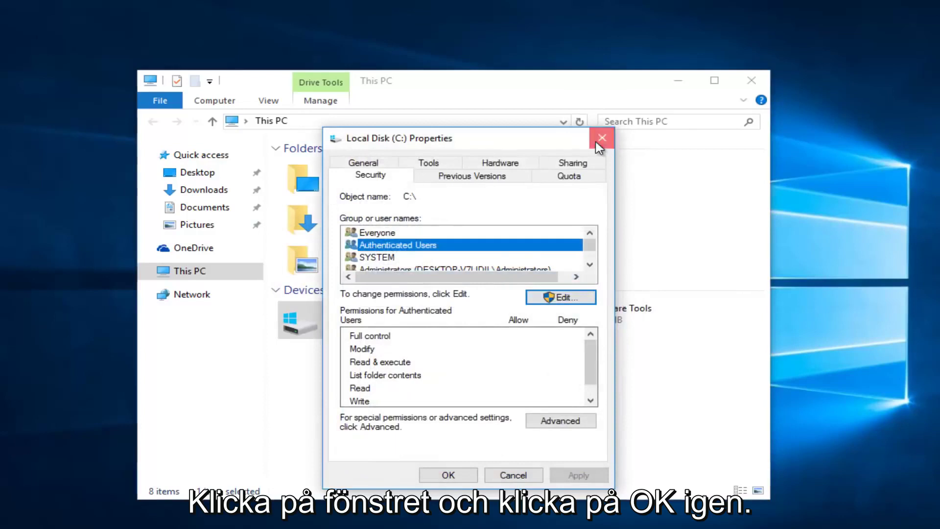
{"action": "left_click", "coordinate": [601, 139]}
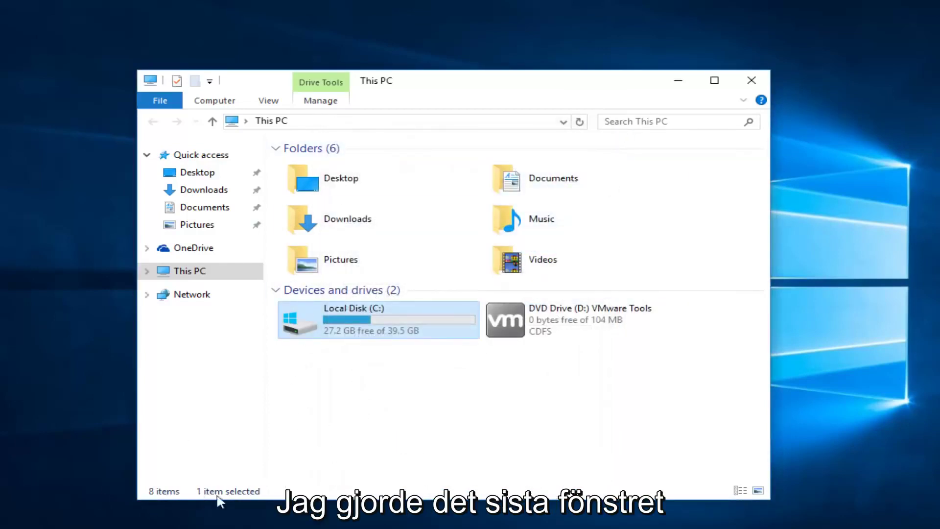
{"action": "left_click", "coordinate": [390, 389]}
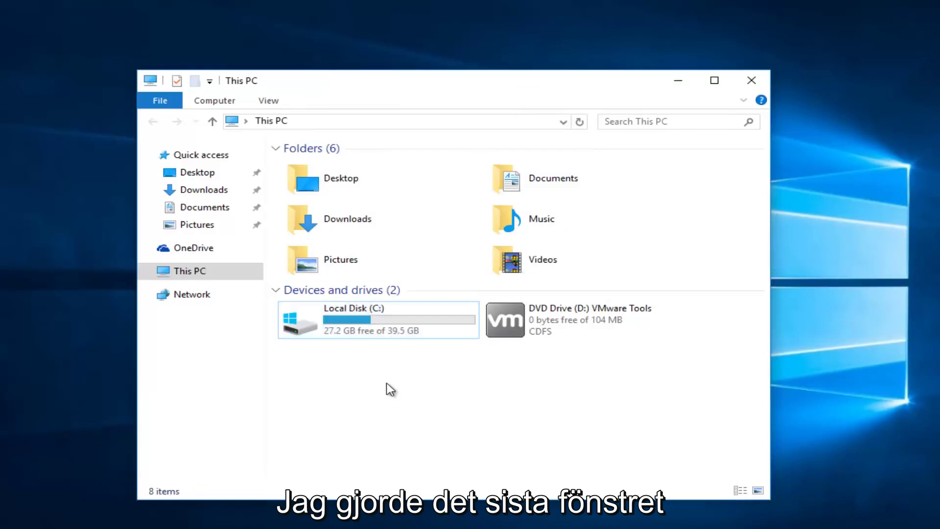